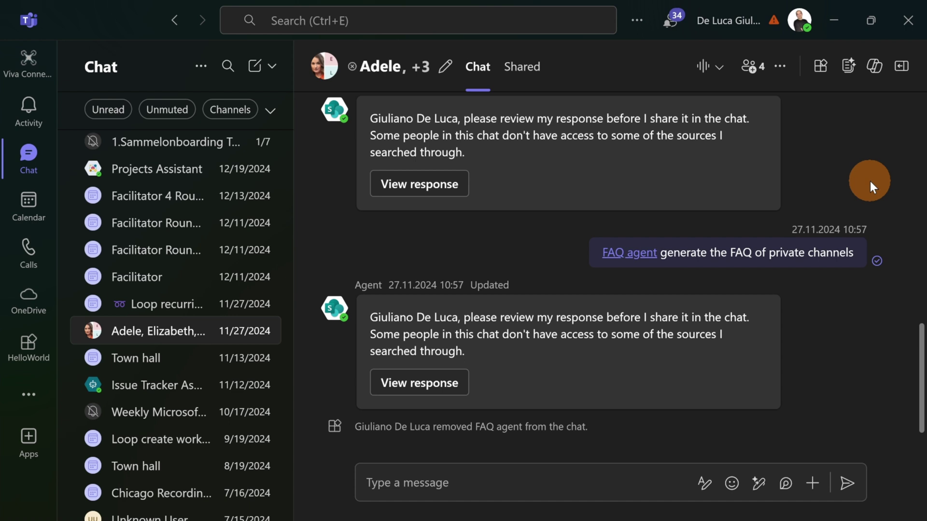
Open your own profile card from the account menu and record a name pronunciation for it.
{"action": "left_click", "coordinate": [797, 36]}
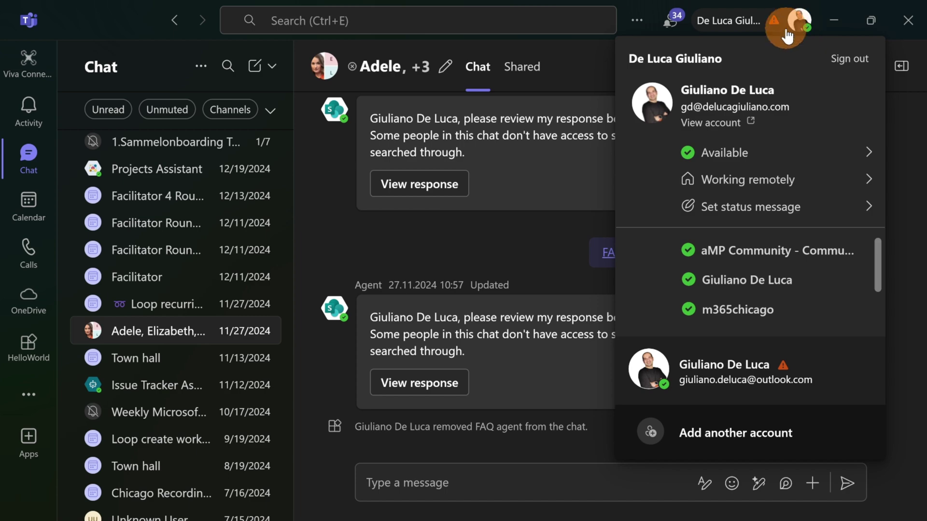
{"action": "left_click", "coordinate": [717, 99]}
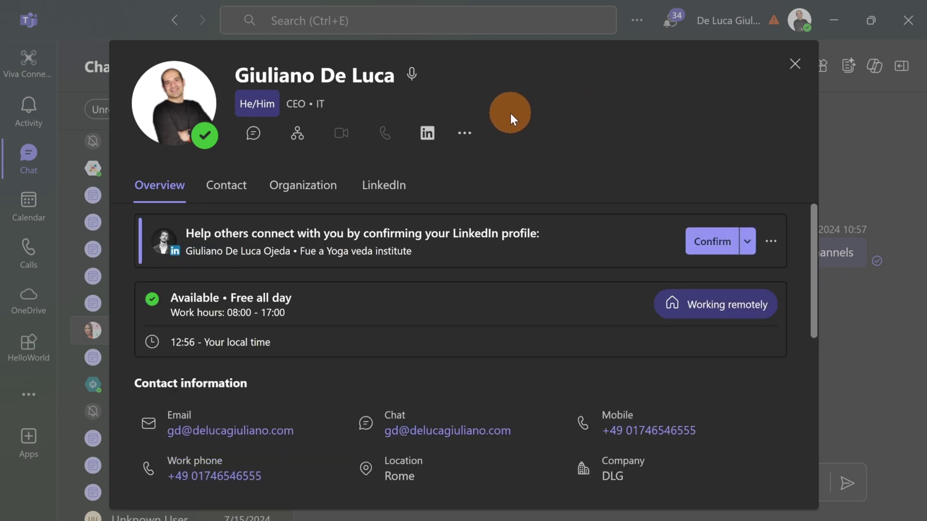
{"action": "left_click", "coordinate": [413, 75]}
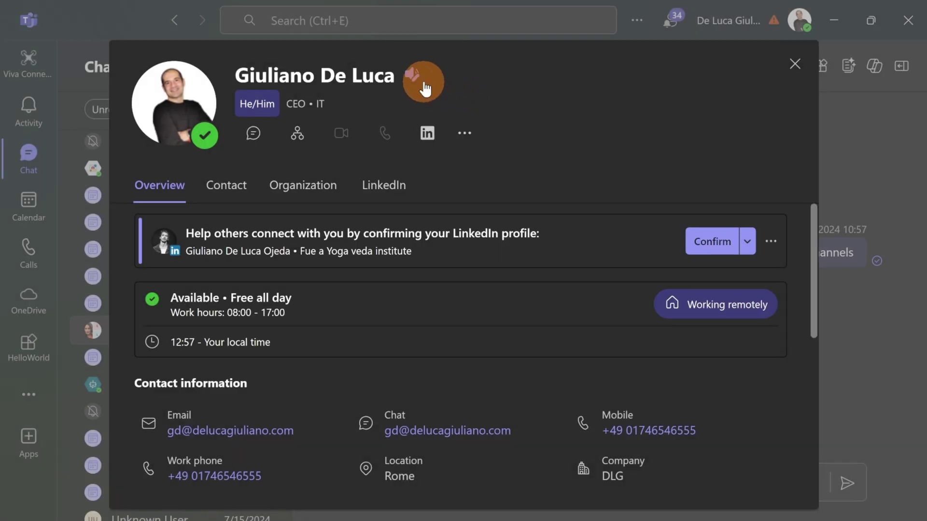
Reopen the name pronunciation settings on the profile card, play the recording as a preview, and close the dialog without saving.
{"action": "left_click", "coordinate": [405, 78]}
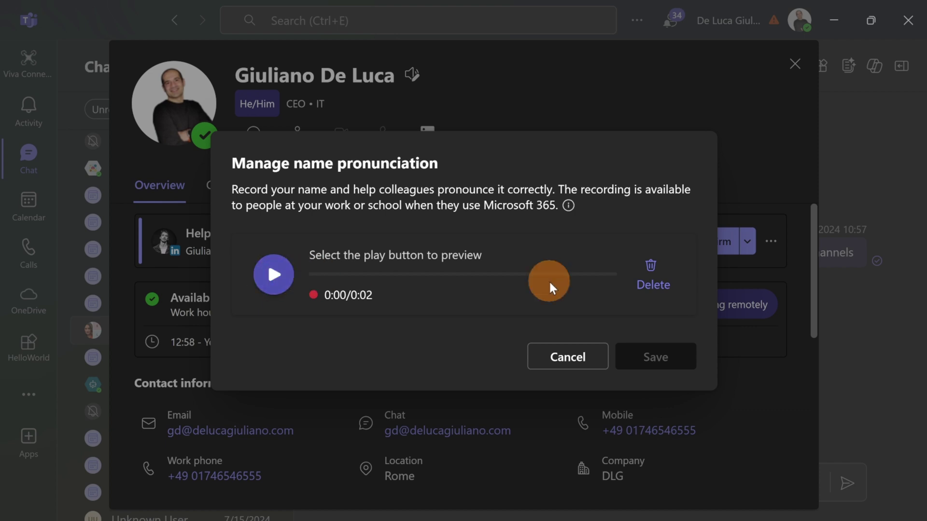
{"action": "left_click", "coordinate": [281, 285]}
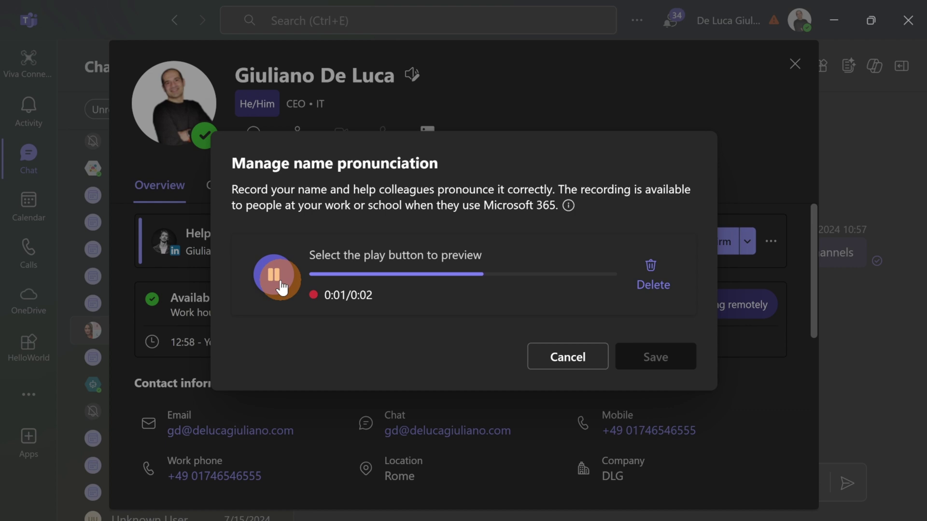
{"action": "left_click", "coordinate": [560, 370]}
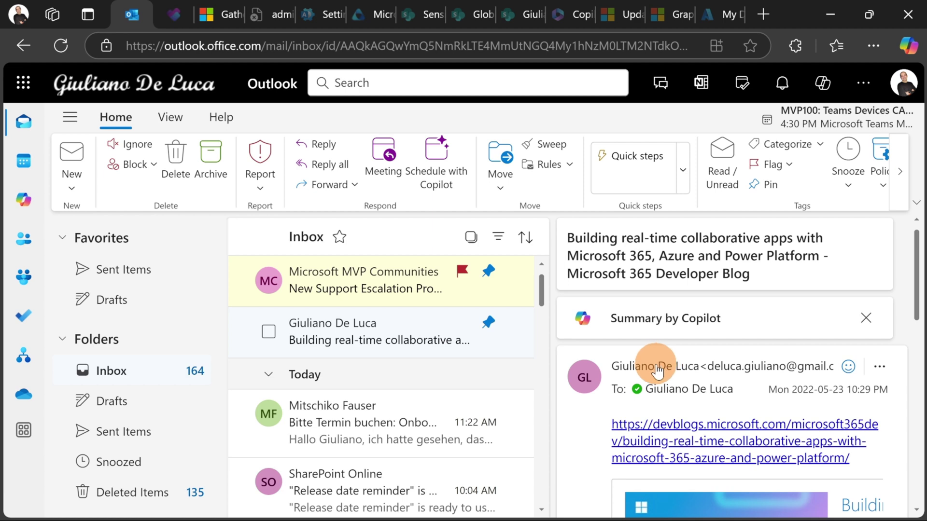
Switch to Outlook on the web, open your own profile card from the email's recipient line, and check the name pronunciation.
{"action": "left_click", "coordinate": [696, 391]}
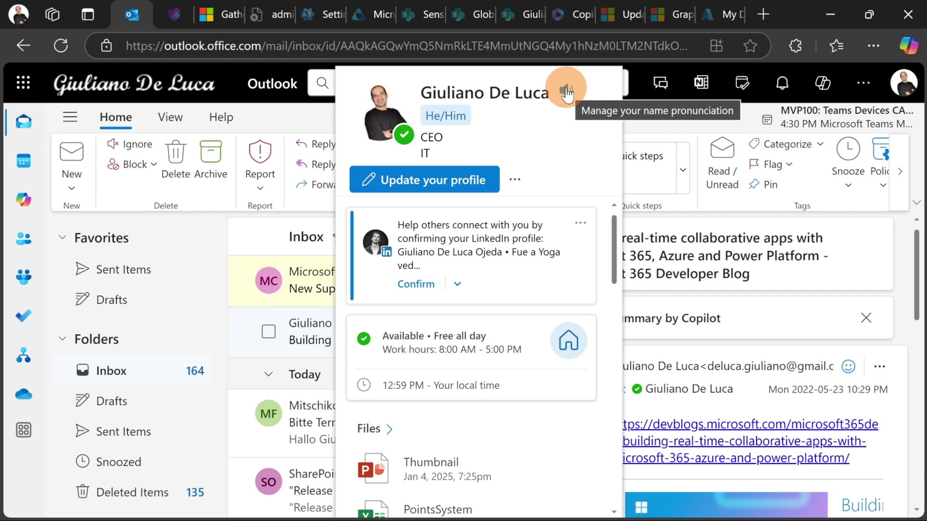
{"action": "left_click", "coordinate": [566, 90]}
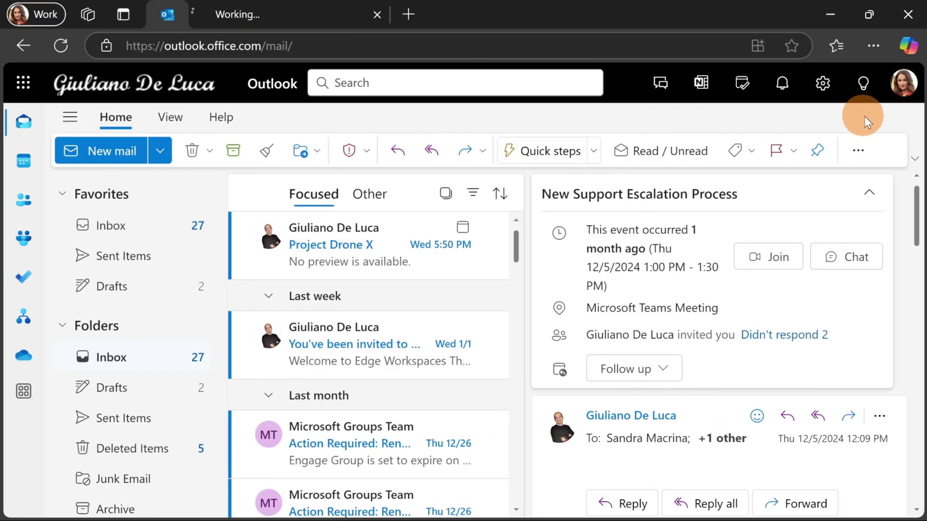
In the colleague's Outlook mailbox, open the sender's profile card from the New Support Escalation Process message and play the name pronunciation.
{"action": "left_click", "coordinate": [910, 92]}
{"action": "left_click", "coordinate": [908, 95]}
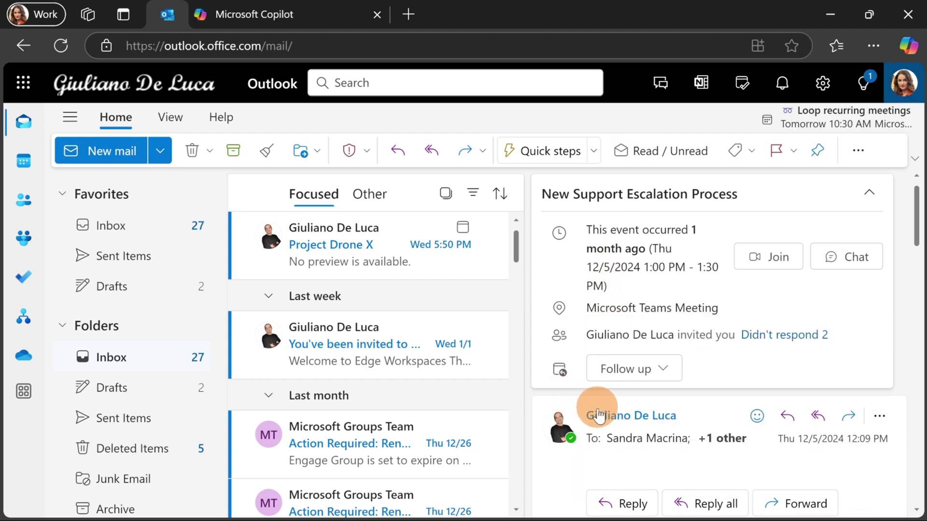
{"action": "mouse_move", "coordinate": [598, 416]}
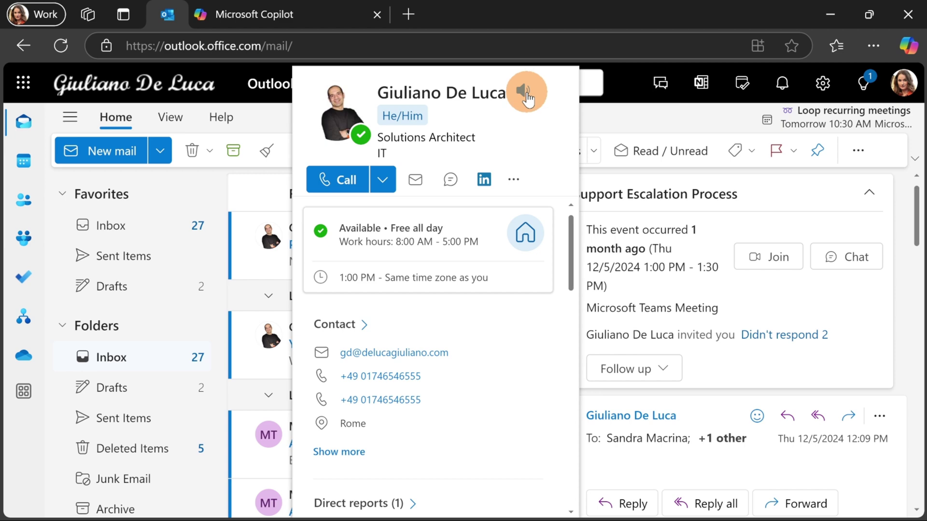
{"action": "left_click", "coordinate": [529, 92]}
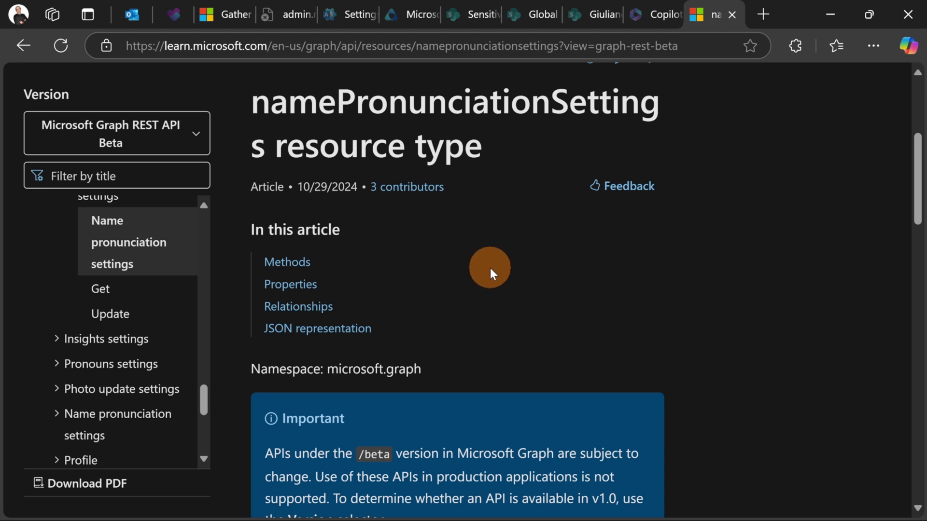
In the Microsoft Graph beta documentation, open the Update namePronunciationSettings article and highlight the application permission PeopleSettings.ReadWrite.All in the permissions table.
{"action": "scroll", "coordinate": [490, 268], "scroll_direction": "down", "scroll_amount": 2}
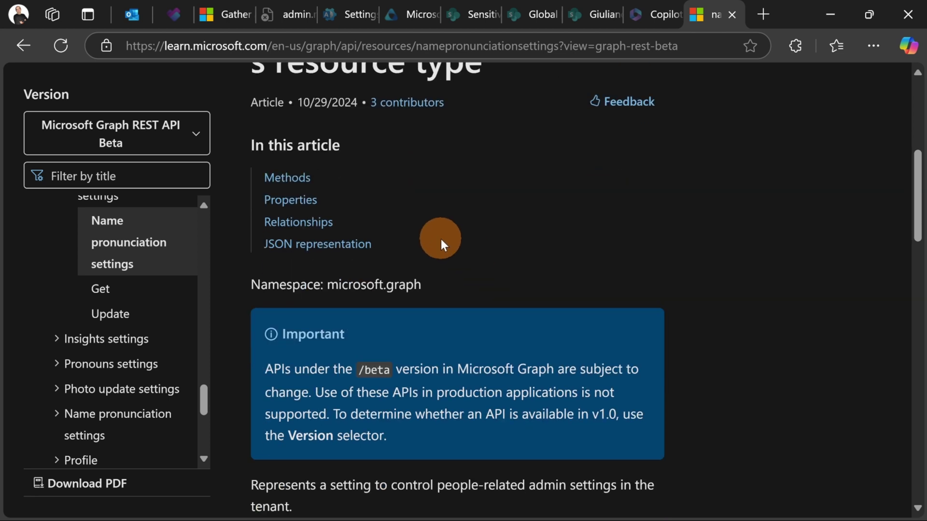
{"action": "scroll", "coordinate": [444, 224], "scroll_direction": "up", "scroll_amount": 2}
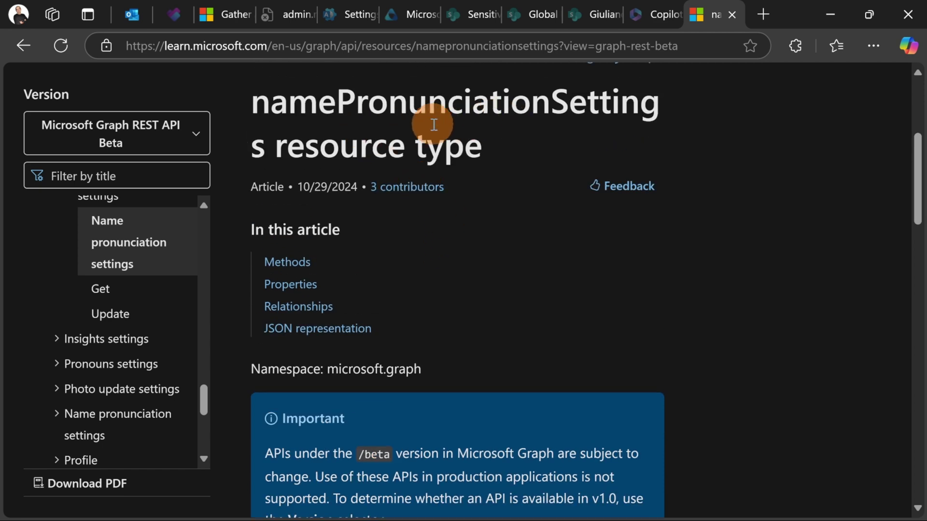
{"action": "left_click", "coordinate": [111, 323]}
{"action": "scroll", "coordinate": [472, 311], "scroll_direction": "down", "scroll_amount": 5}
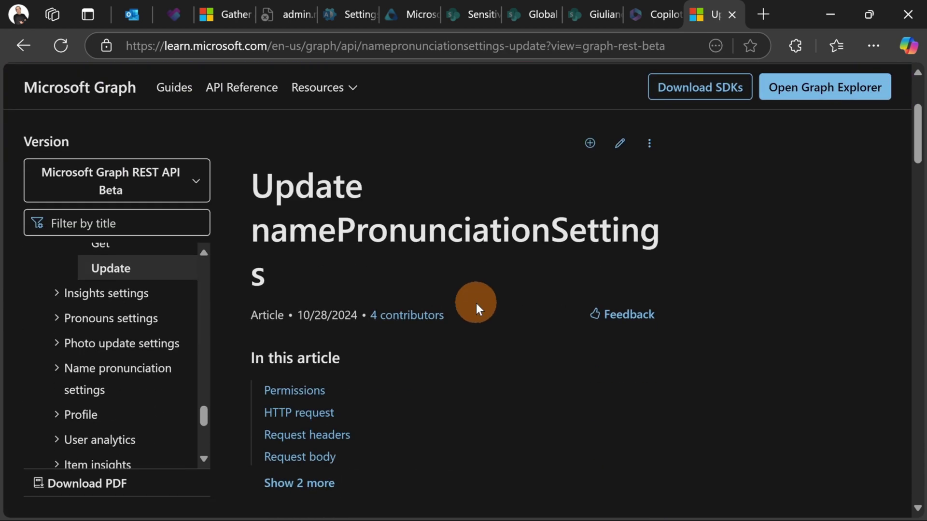
{"action": "scroll", "coordinate": [477, 301], "scroll_direction": "down", "scroll_amount": 12}
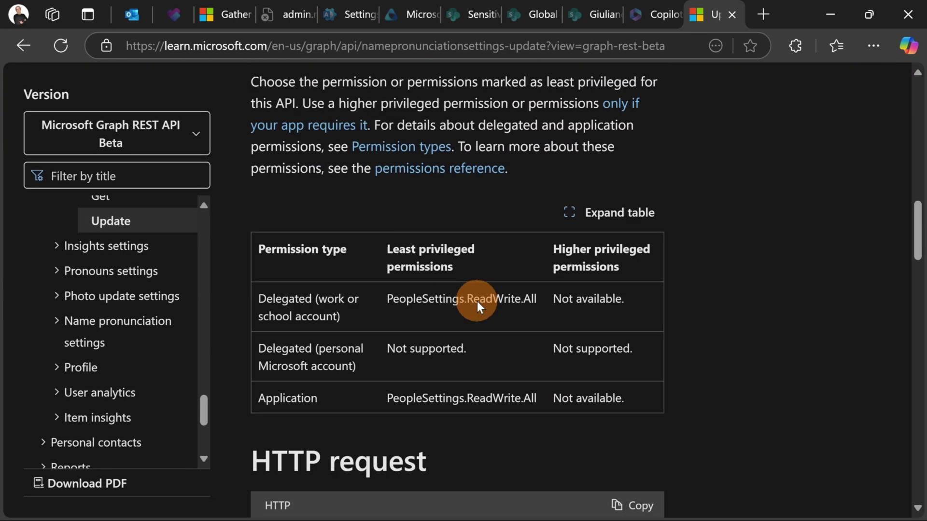
{"action": "scroll", "coordinate": [477, 301], "scroll_direction": "down", "scroll_amount": 3}
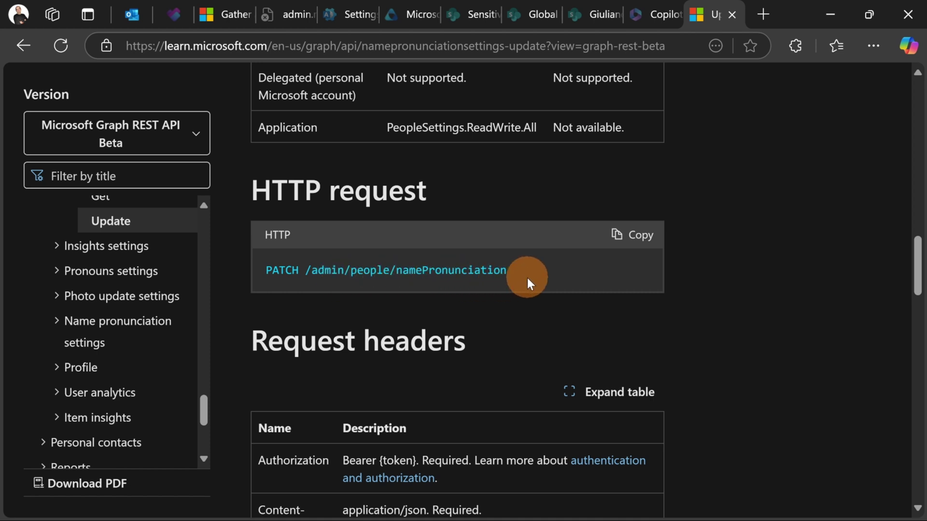
{"action": "scroll", "coordinate": [528, 271], "scroll_direction": "up", "scroll_amount": 3}
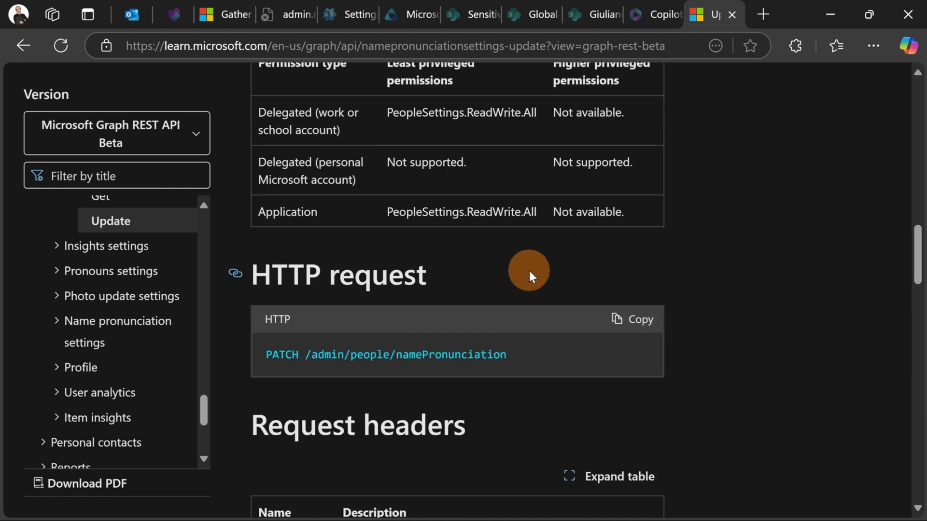
{"action": "scroll", "coordinate": [545, 247], "scroll_direction": "up", "scroll_amount": 1}
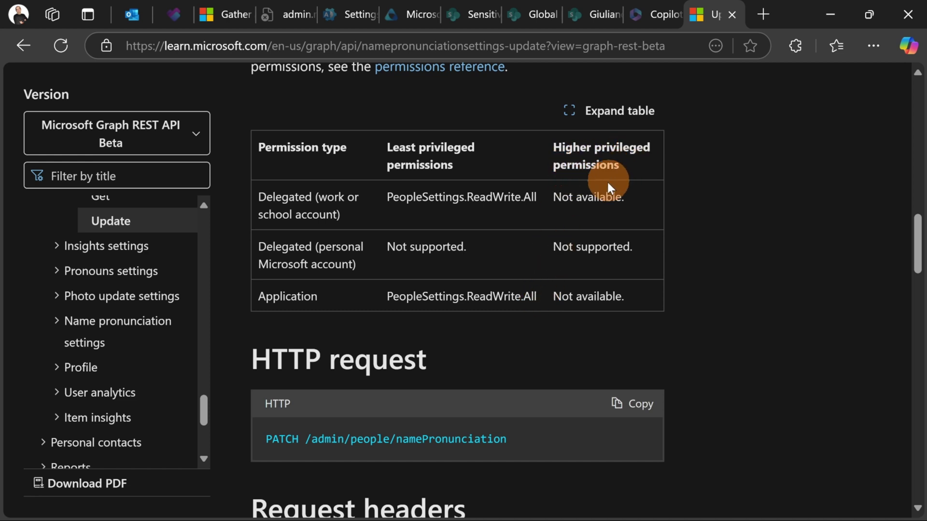
{"action": "left_click_drag", "start_coordinate": [535, 297], "coordinate": [375, 304]}
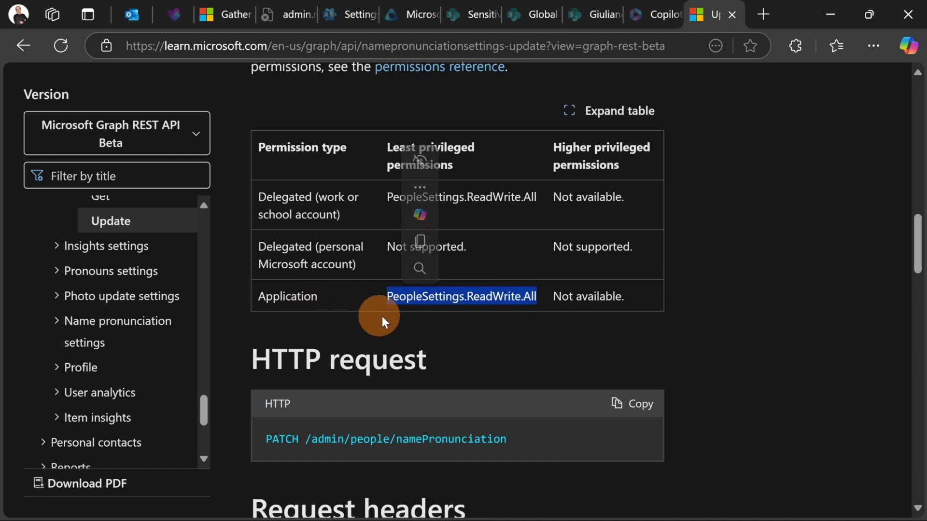
Review the article's HTTP request, request headers, request body and response sections for updating the name pronunciation settings.
{"action": "scroll", "coordinate": [471, 328], "scroll_direction": "down", "scroll_amount": 2}
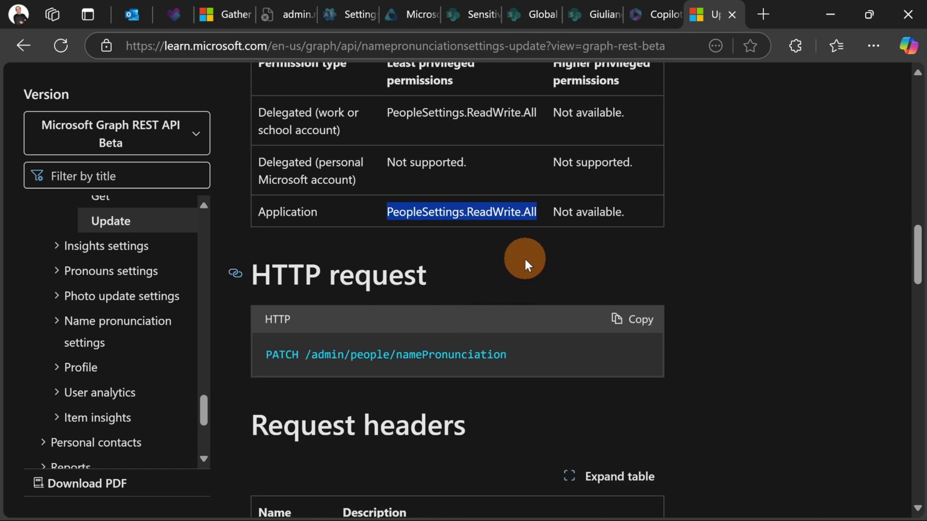
{"action": "scroll", "coordinate": [525, 261], "scroll_direction": "down", "scroll_amount": 2}
{"action": "scroll", "coordinate": [518, 278], "scroll_direction": "down", "scroll_amount": 4}
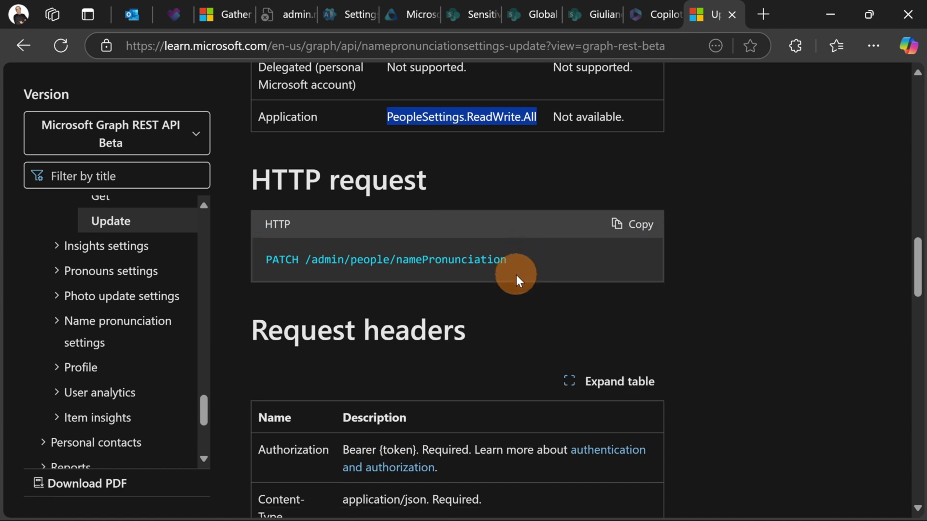
{"action": "scroll", "coordinate": [517, 276], "scroll_direction": "down", "scroll_amount": 8}
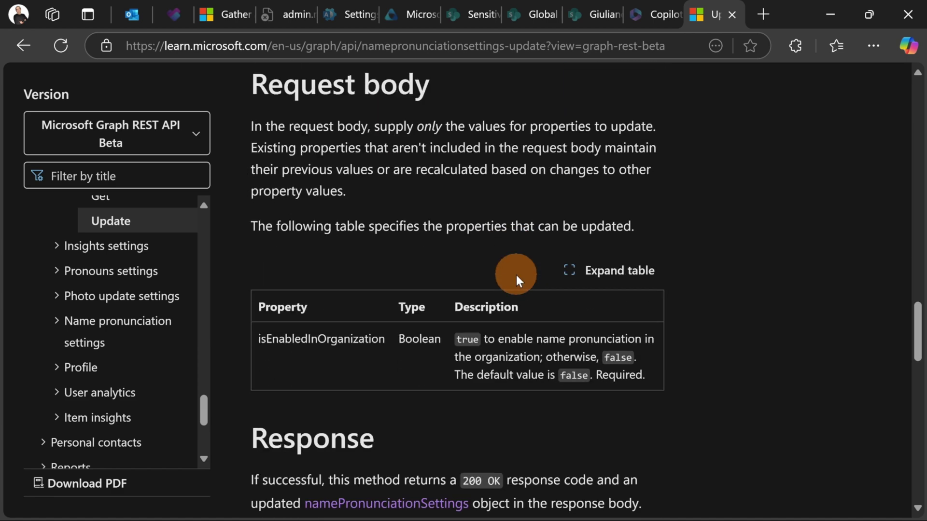
{"action": "scroll", "coordinate": [517, 276], "scroll_direction": "down", "scroll_amount": 8}
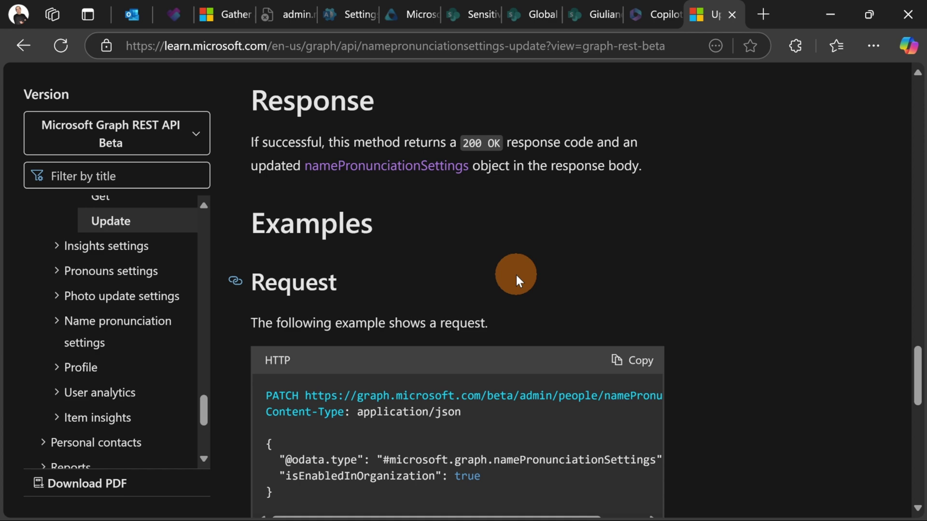
{"action": "scroll", "coordinate": [517, 274], "scroll_direction": "up", "scroll_amount": 4}
Examine the example PATCH request, highlighting the beta part of its URL and its JSON body, and read the example response.
{"action": "scroll", "coordinate": [517, 274], "scroll_direction": "down", "scroll_amount": 6}
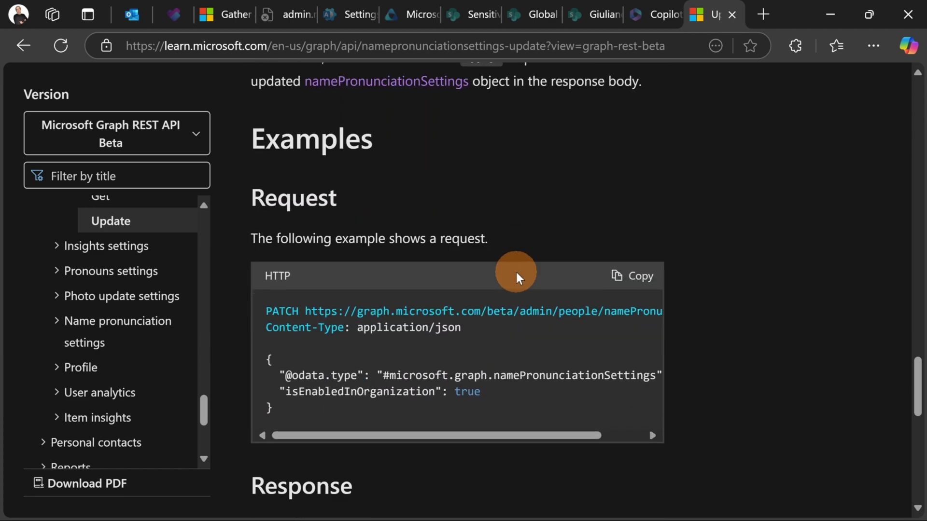
{"action": "scroll", "coordinate": [517, 272], "scroll_direction": "down", "scroll_amount": 2}
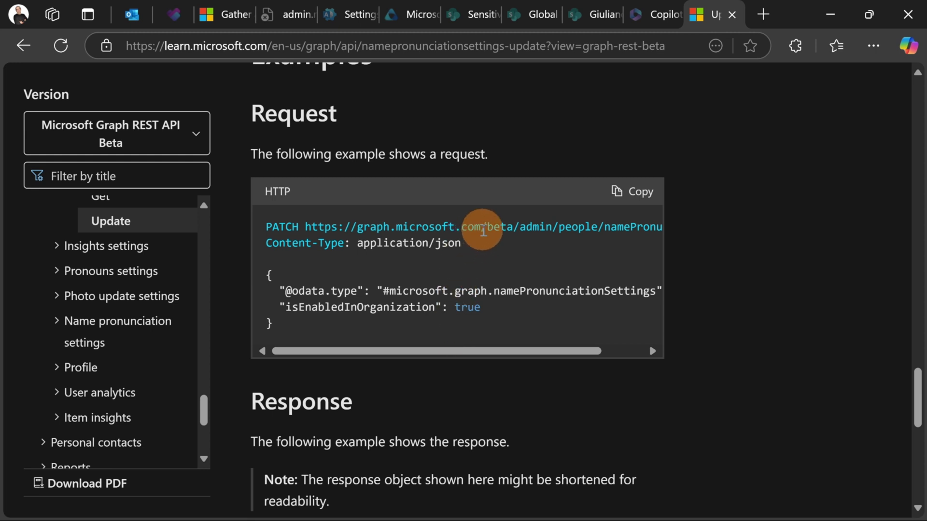
{"action": "left_click_drag", "start_coordinate": [483, 232], "coordinate": [512, 228]}
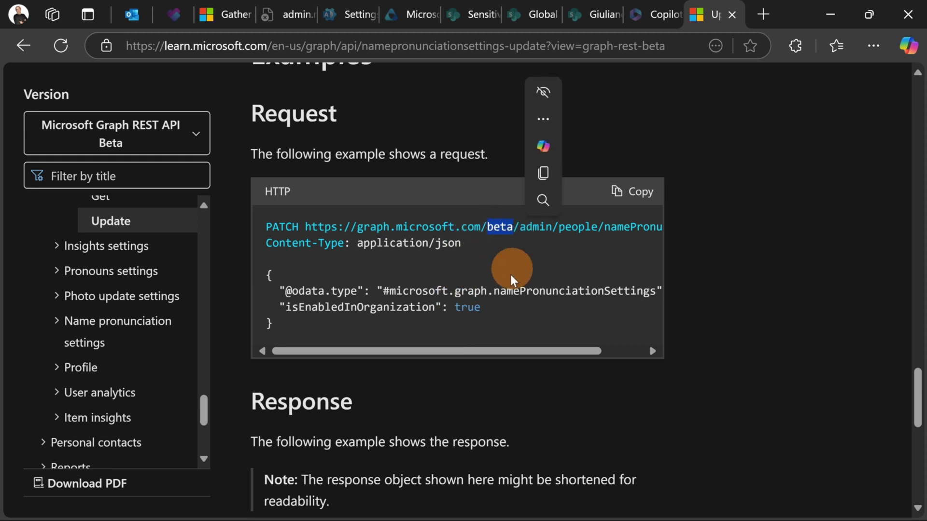
{"action": "left_click_drag", "start_coordinate": [490, 346], "coordinate": [561, 346]}
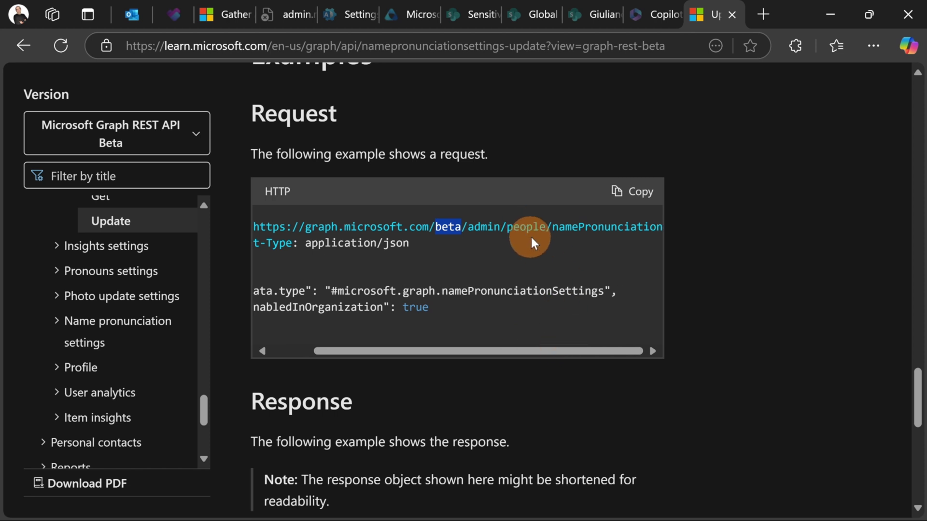
{"action": "left_click_drag", "start_coordinate": [515, 353], "coordinate": [356, 352]}
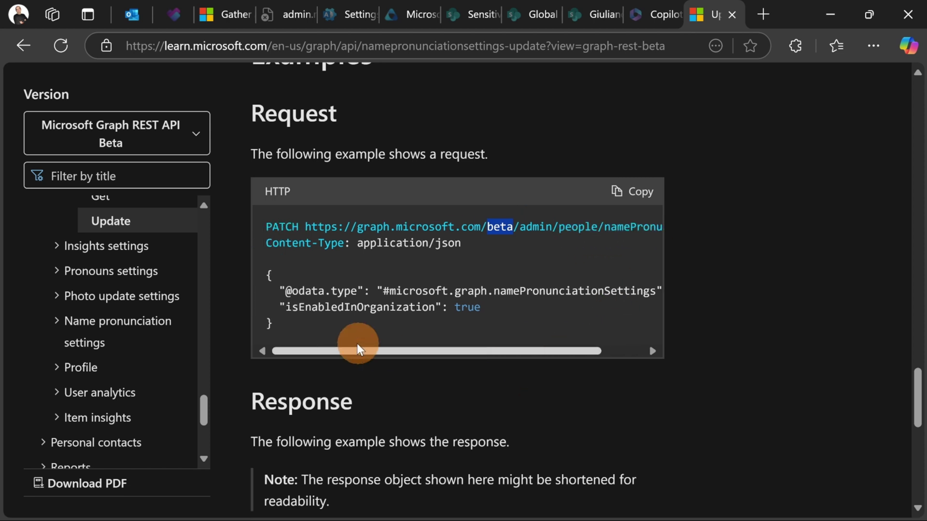
{"action": "left_click_drag", "start_coordinate": [290, 325], "coordinate": [262, 282]}
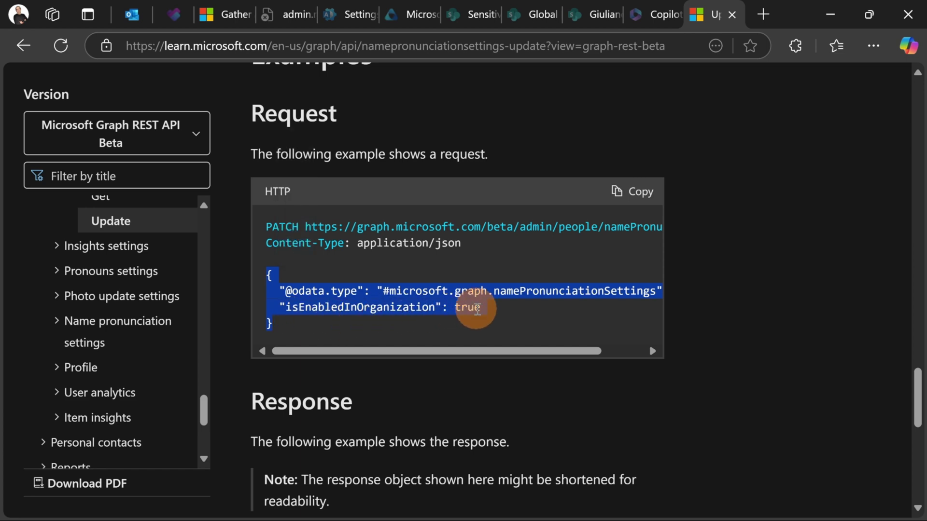
{"action": "scroll", "coordinate": [465, 356], "scroll_direction": "down", "scroll_amount": 5}
{"action": "scroll", "coordinate": [469, 349], "scroll_direction": "down", "scroll_amount": 2}
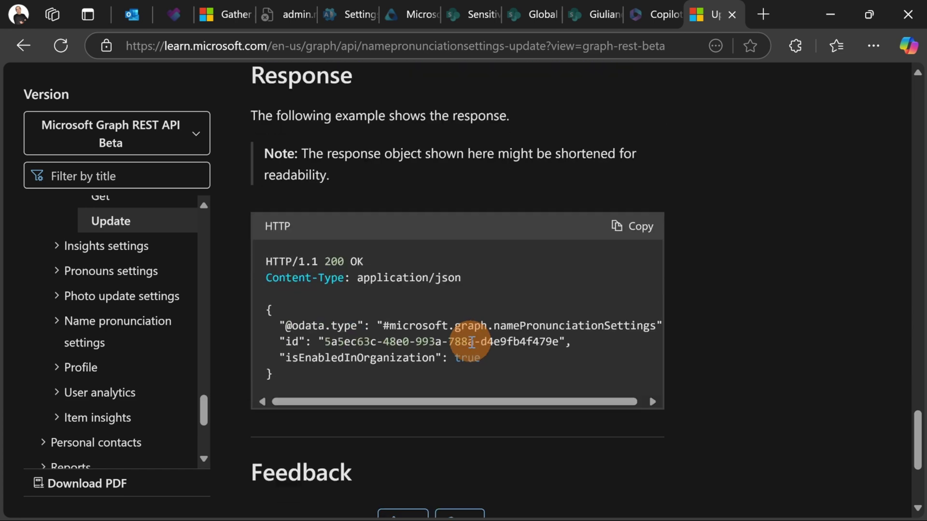